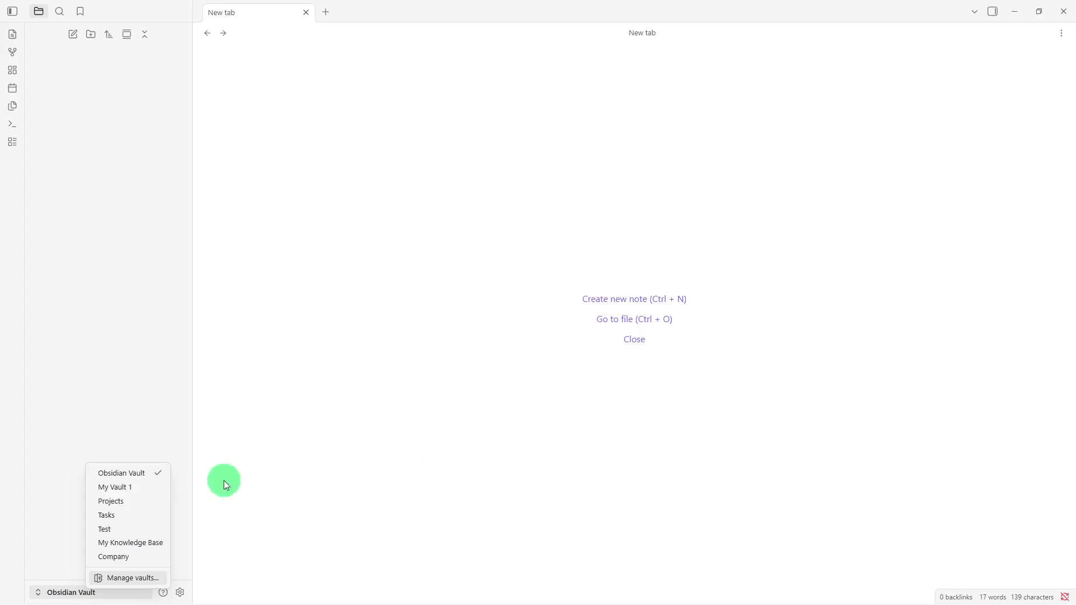
Create a new folder named Inbox at the root of Obsidian Vault
click(129, 476)
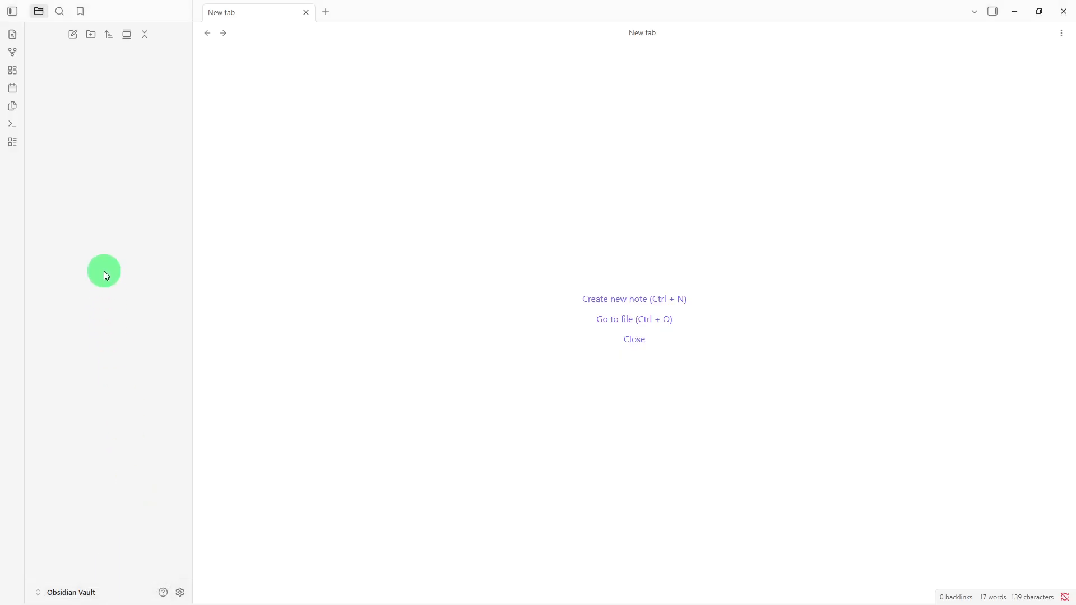
right_click(105, 274)
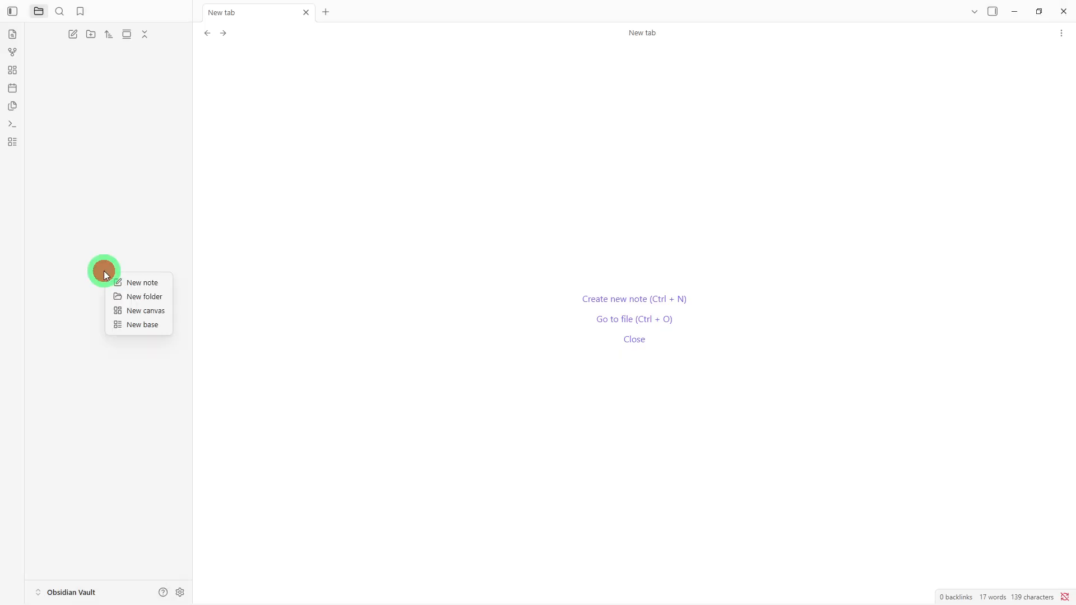
click(133, 297)
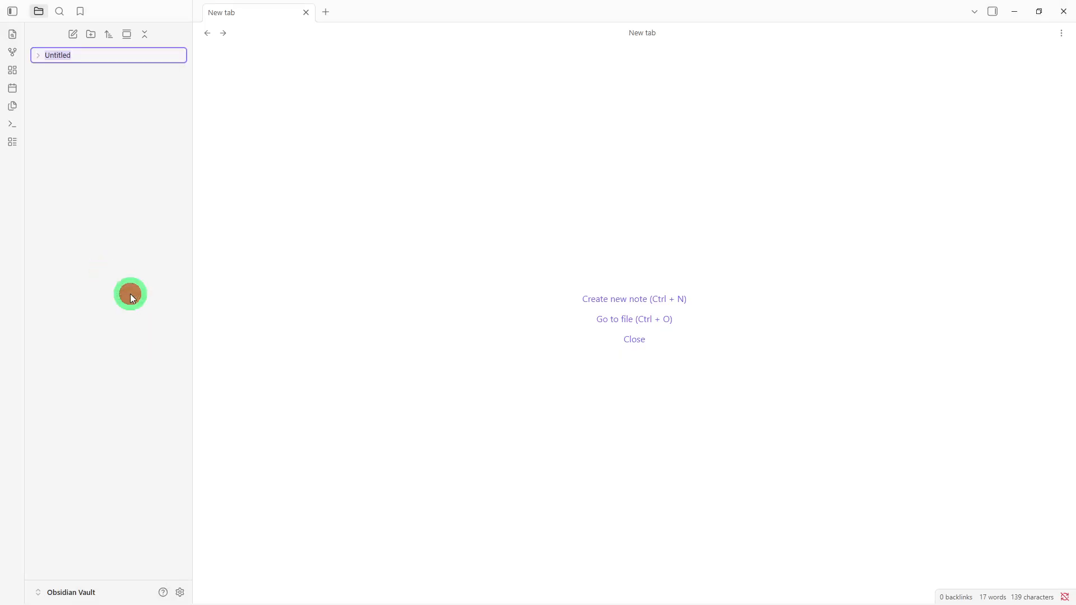
key(BackSpace)
text(Inbox)
key(Return)
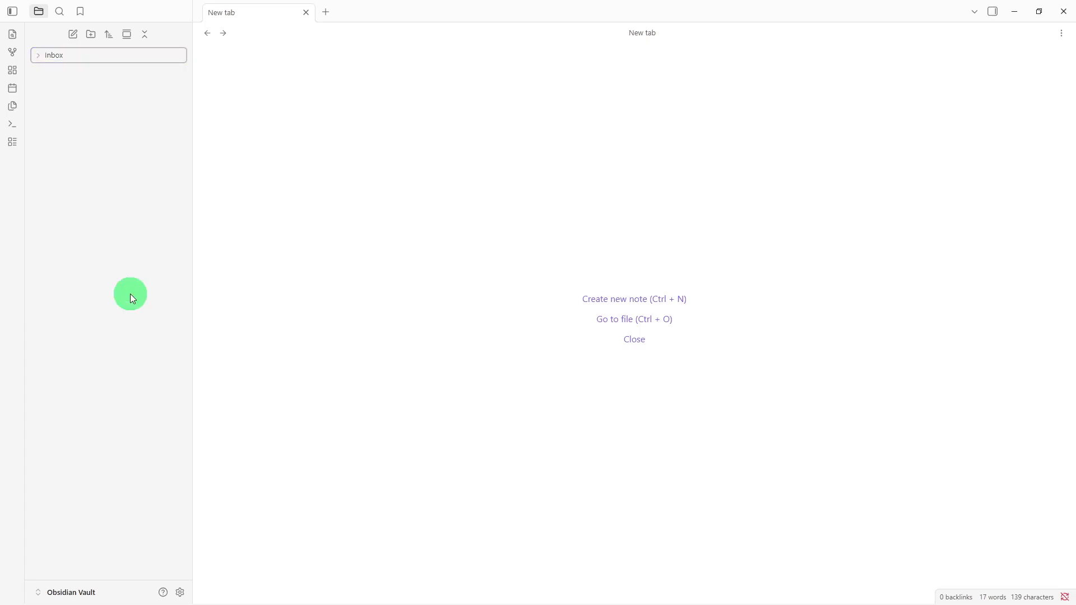
Create a second root-level folder named Projects
right_click(132, 298)
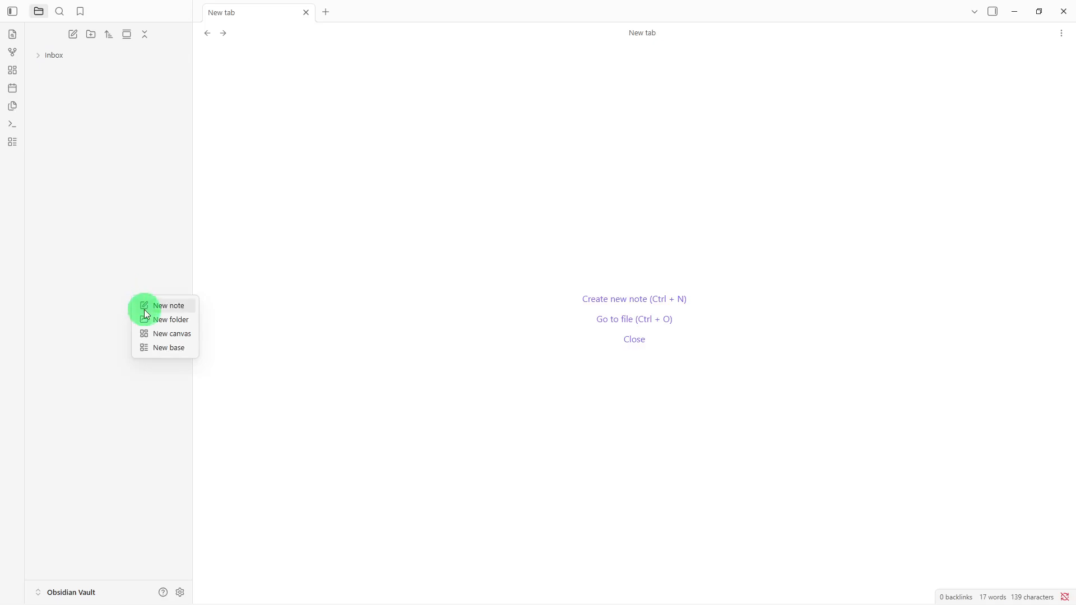
click(145, 318)
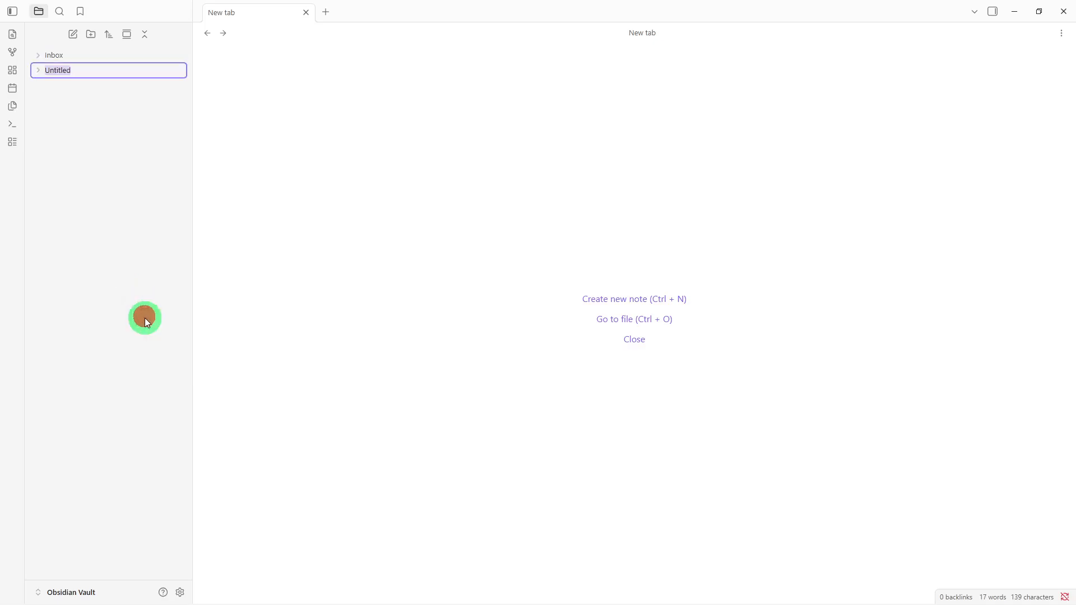
key(BackSpace)
text(Projects)
key(Return)
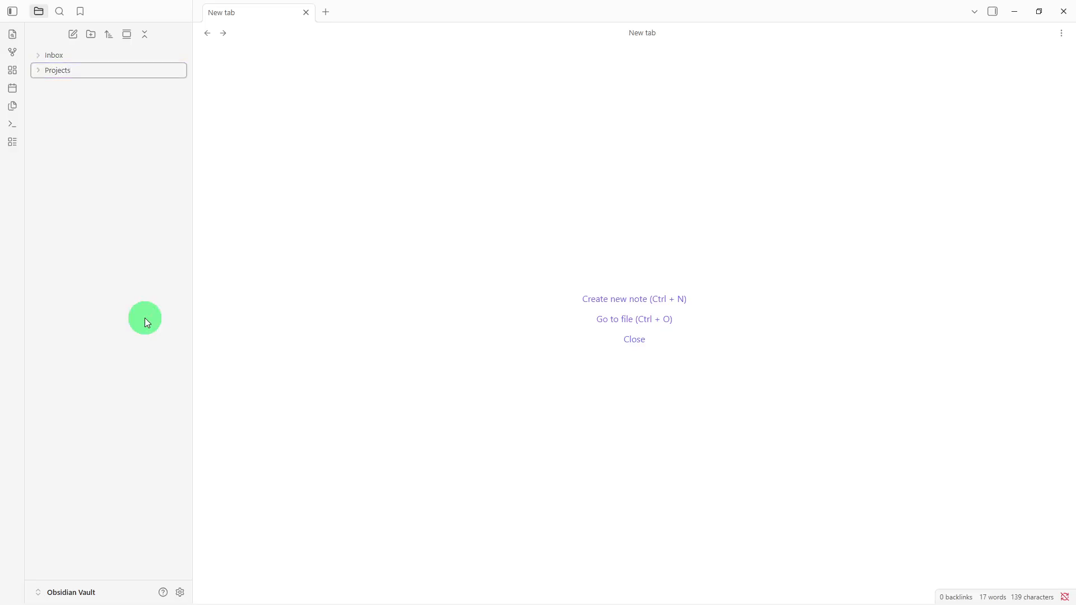
Create a third root-level folder named Archives
right_click(145, 318)
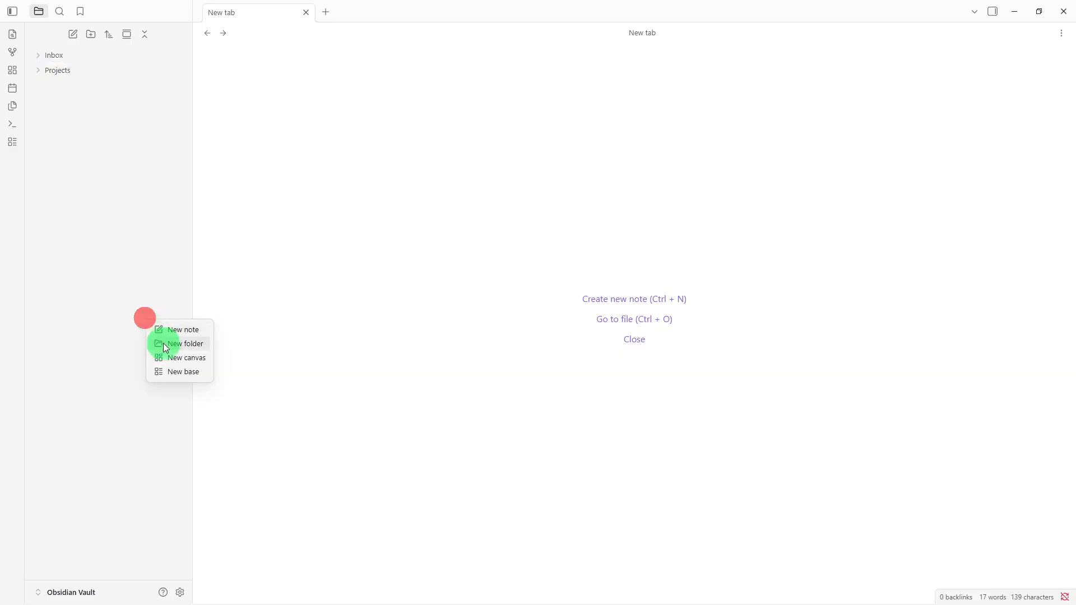
click(166, 349)
key(BackSpace)
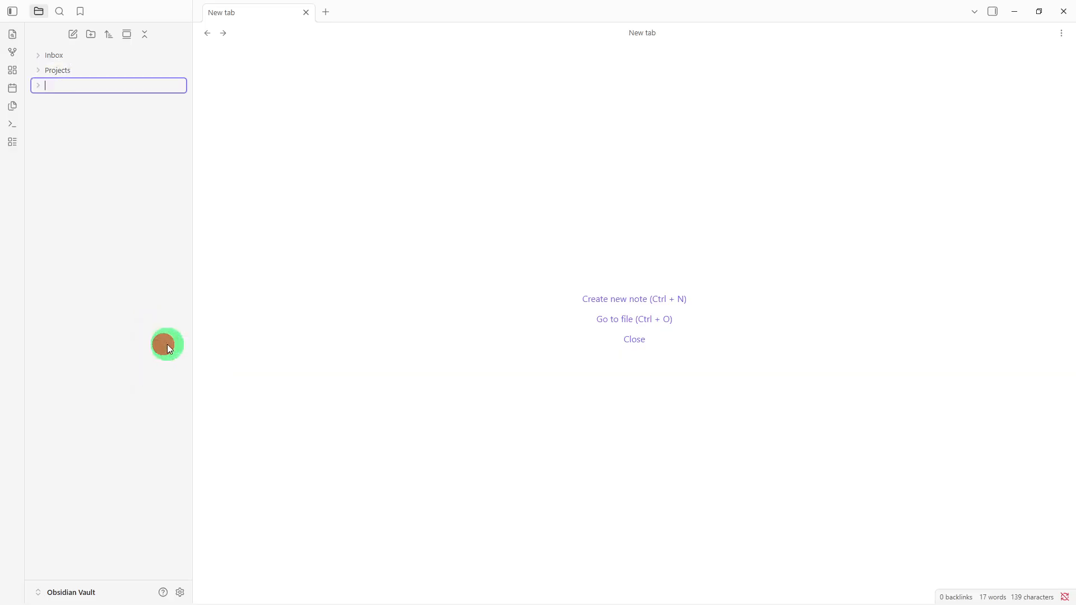
text(Archives)
key(Return)
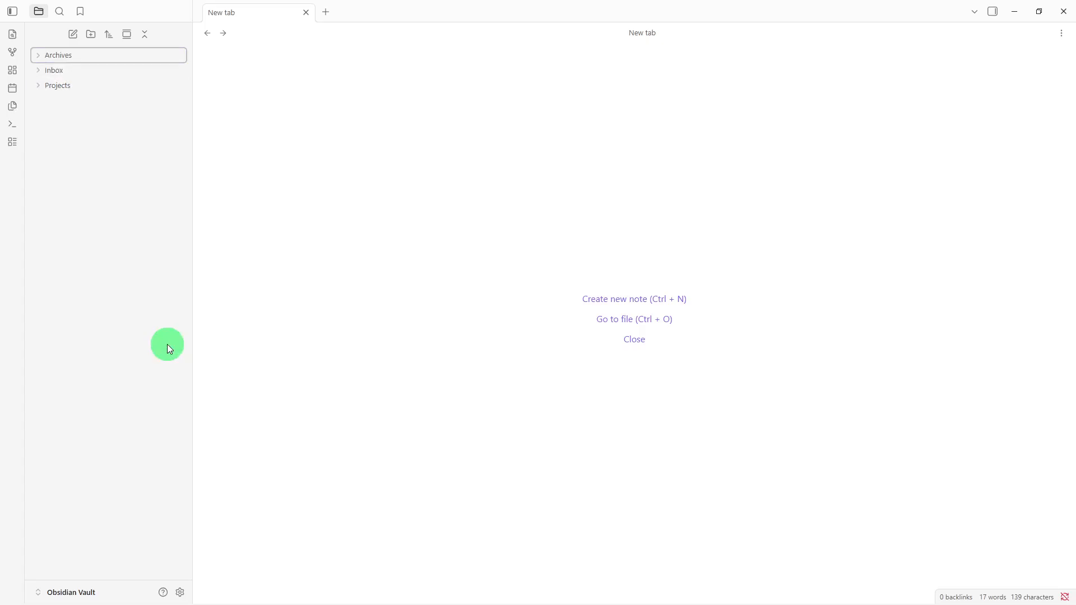
Create a new root-level note titled "Brain Dump"
right_click(166, 345)
click(180, 356)
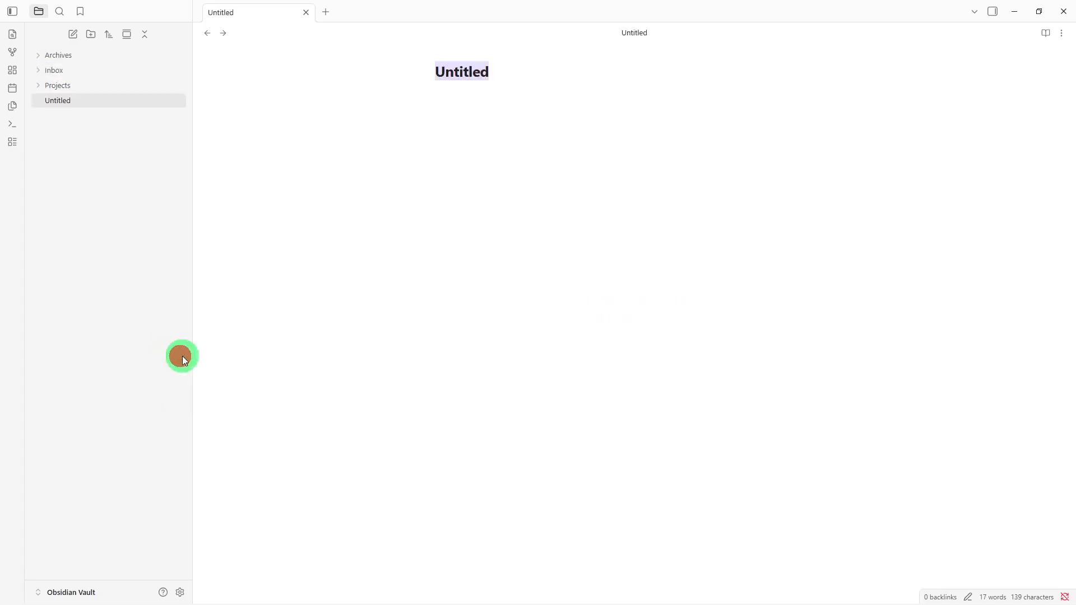
key(BackSpace)
text(B)
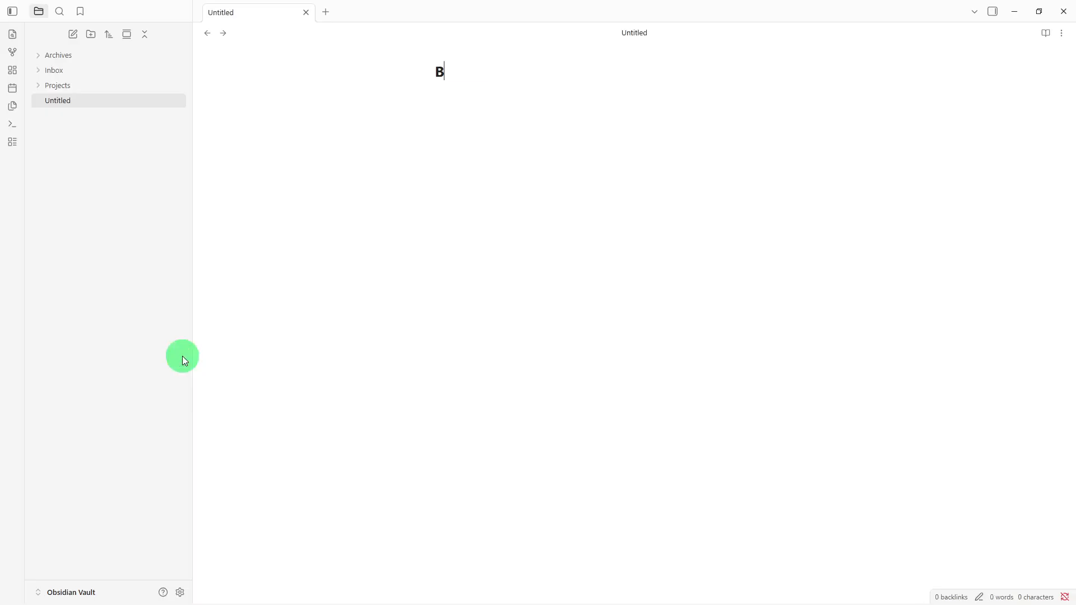
text(rain Dump)
key(Return)
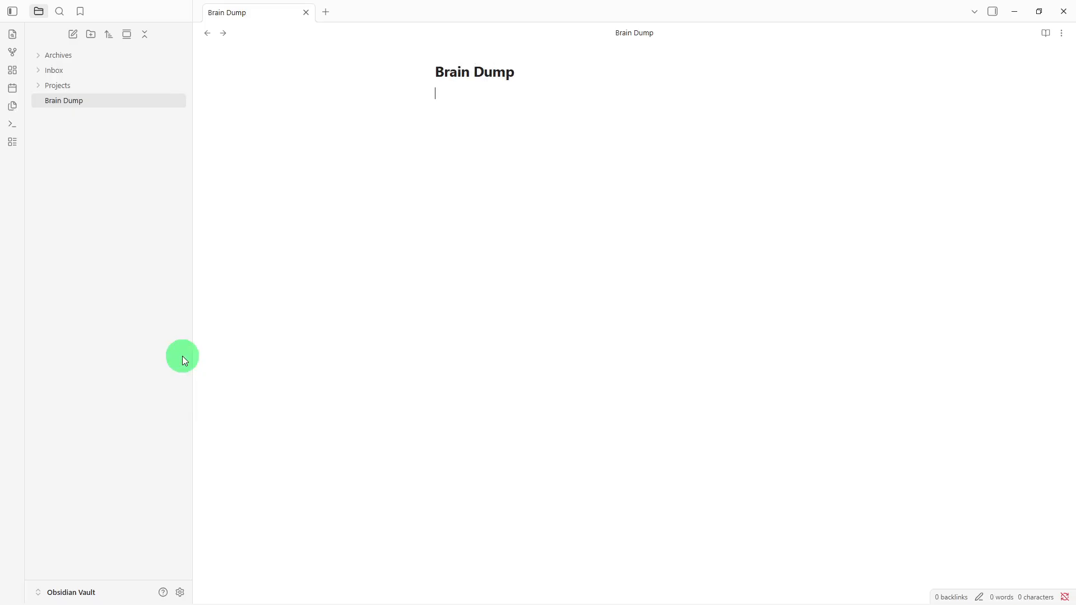
Add level-2 headings Ideas, Tasks, Reminders, Questions, Follow-Ups and Notes, each followed by a dash, and move the Brain Dump note into the Inbox folder
text(## Ideas -   ## Tasks -   ## Reminders -   ## Questions -   ## Follow-Ups -   ## Notes -)
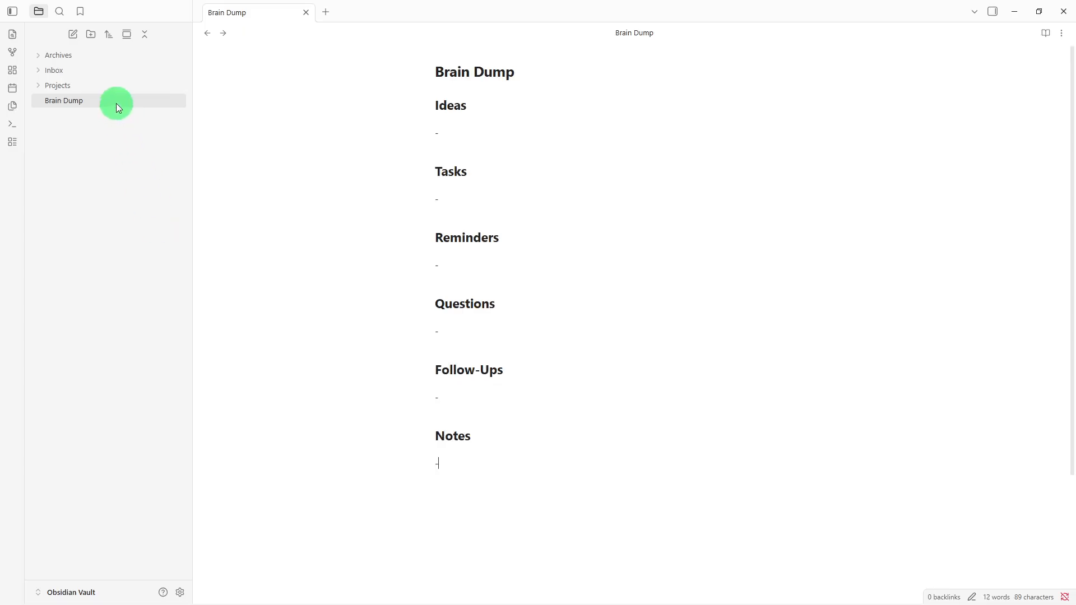
drag(116, 104, 156, 69)
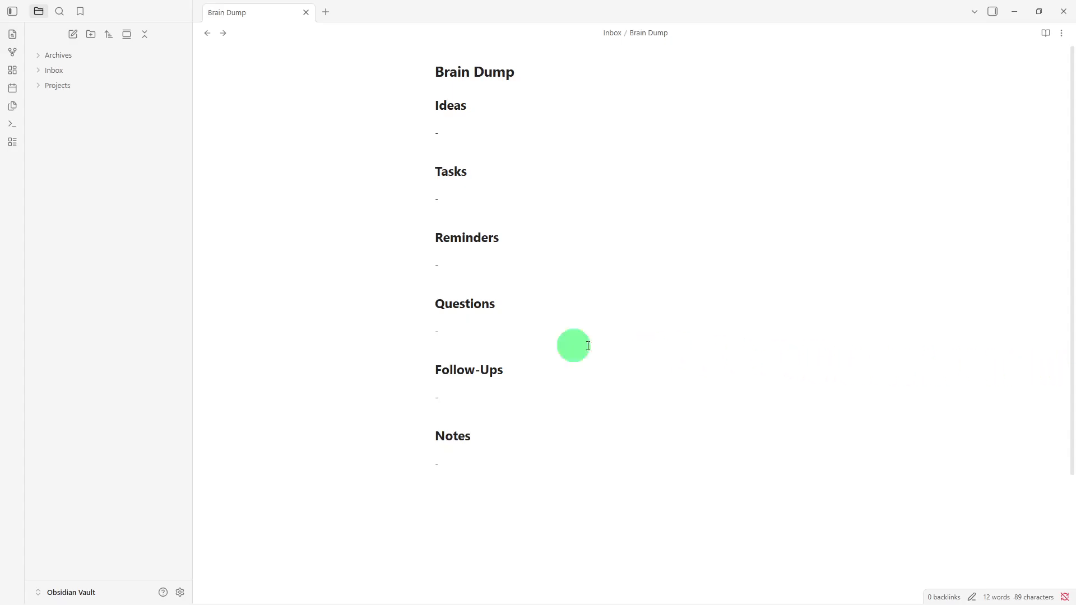
Create a new root-level note titled "Processing Queue"
right_click(131, 124)
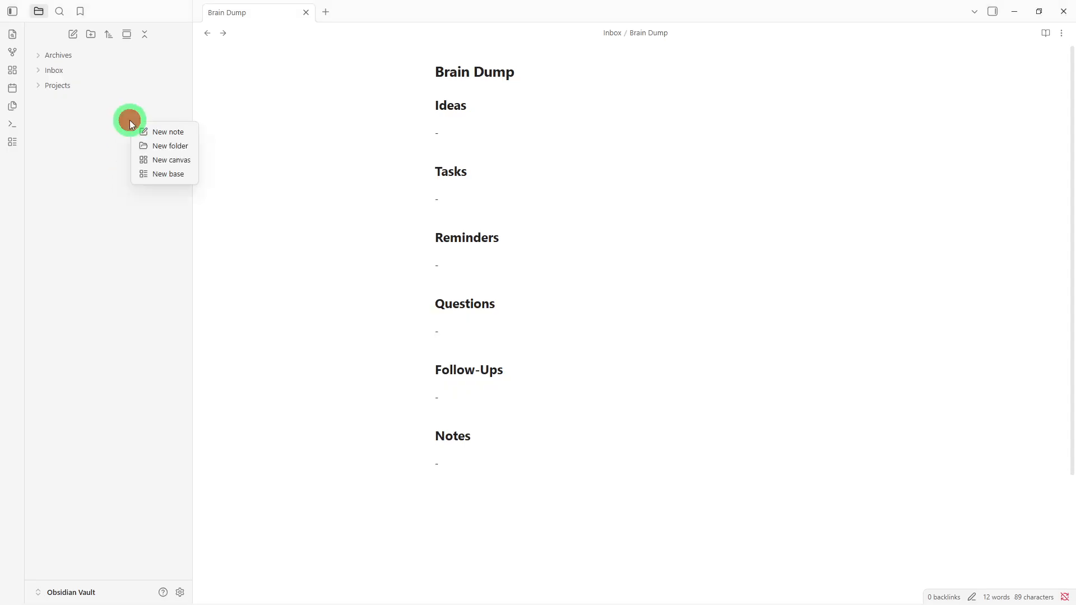
click(139, 126)
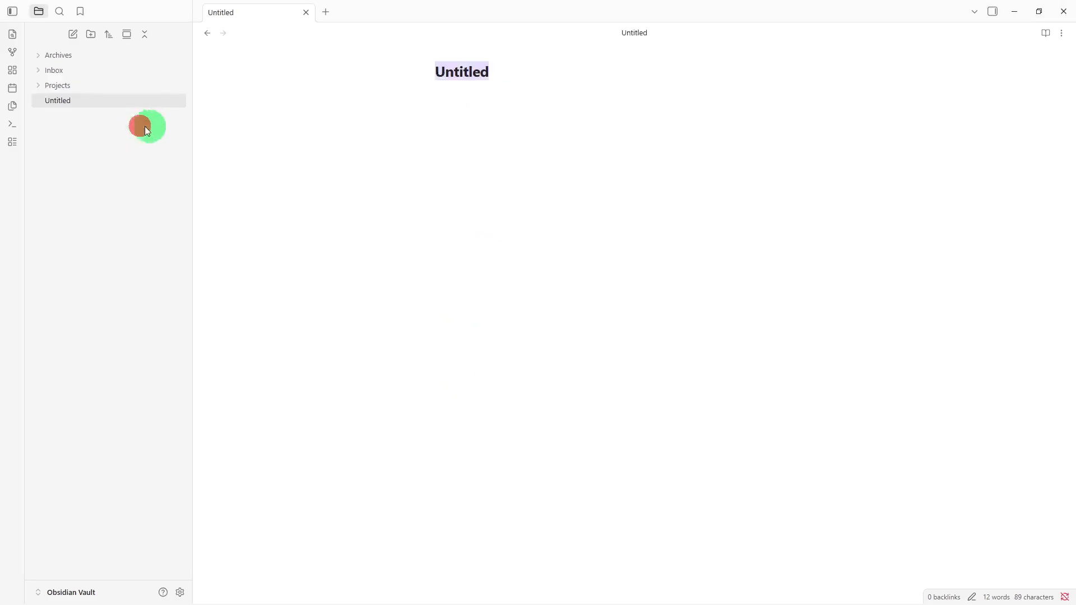
key(BackSpace)
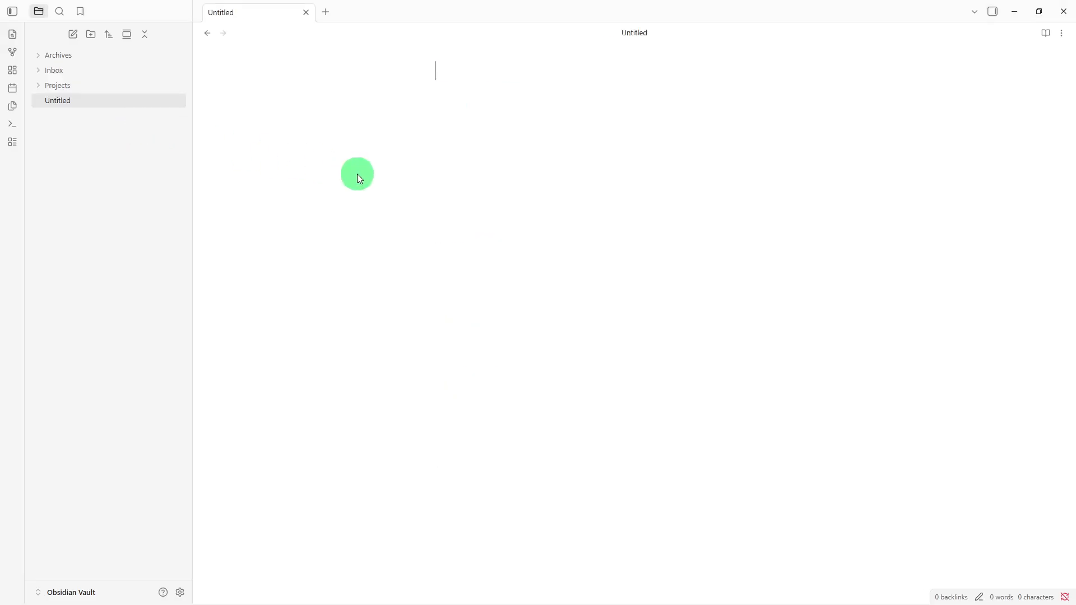
text(Processing )
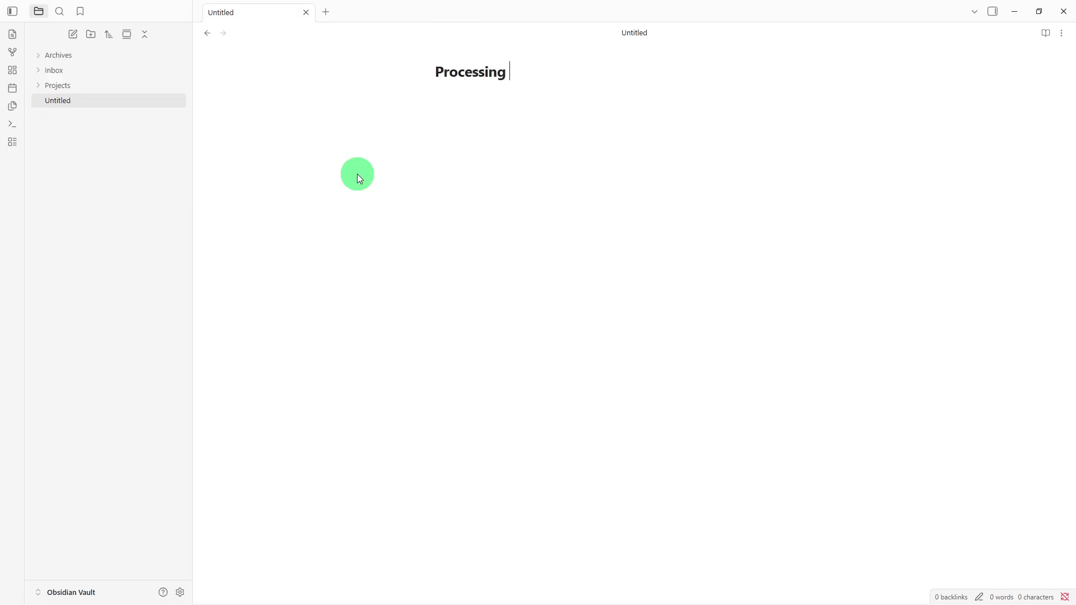
text(Queue)
key(Return)
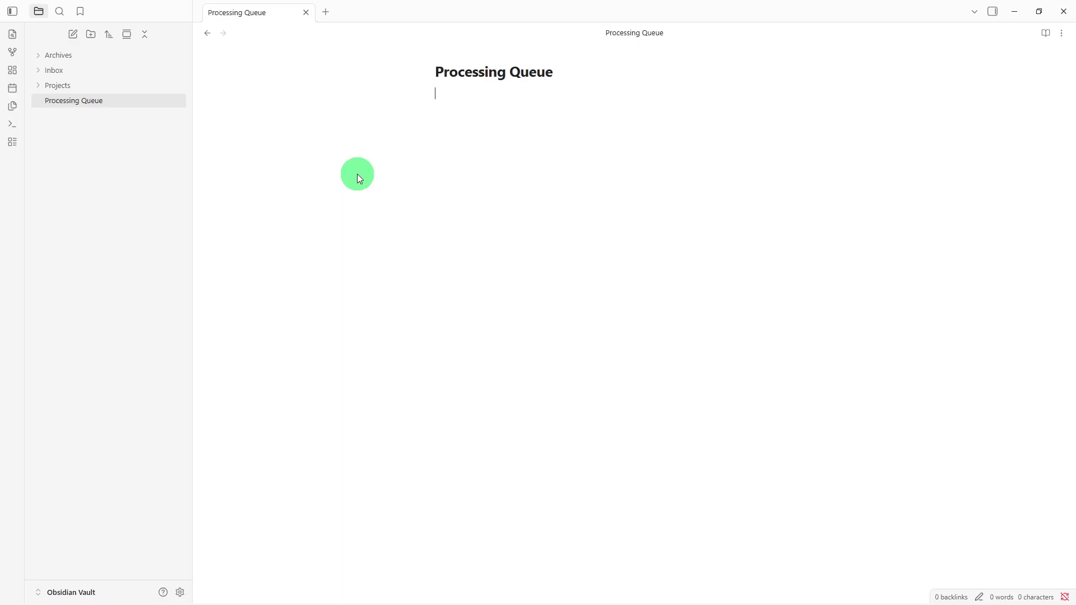
Add the headings Needs Action, Move To Project, Schedule Later, Archive and Notes, each followed by a dash, and move the note into the Projects folder
text(Needs Action - Move To Project - Schedule Later - Archive - Notes -)
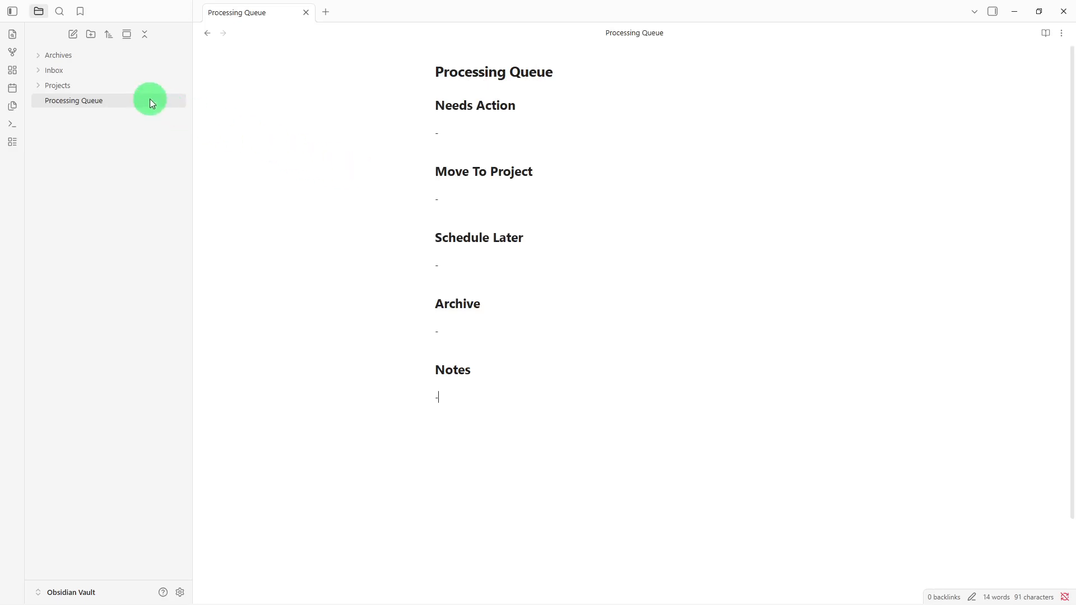
drag(149, 98, 149, 85)
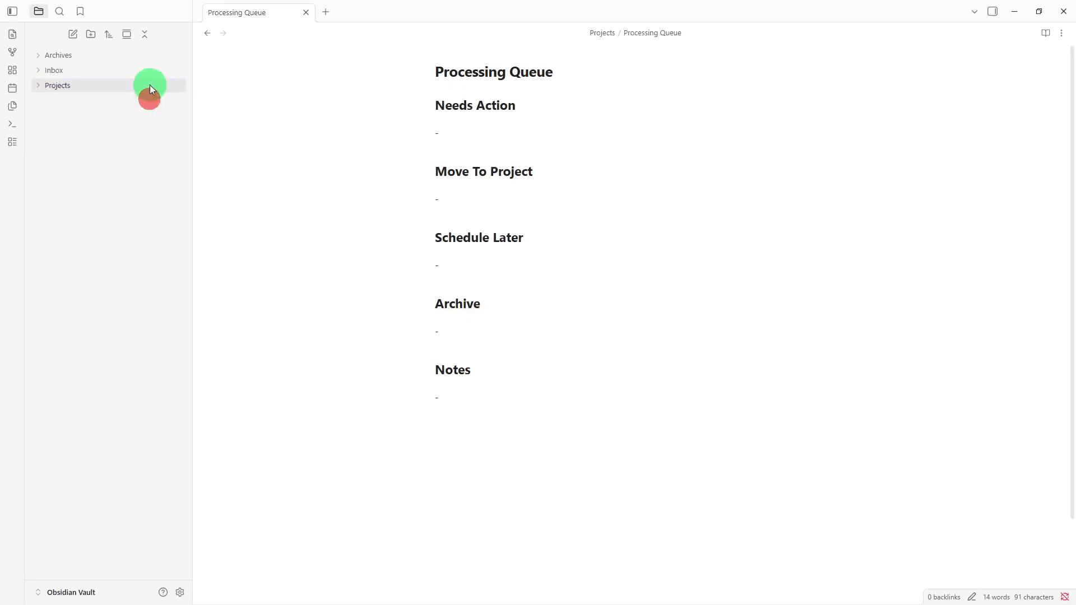
Expand the Projects, Archives and Inbox folders in the file tree
click(150, 85)
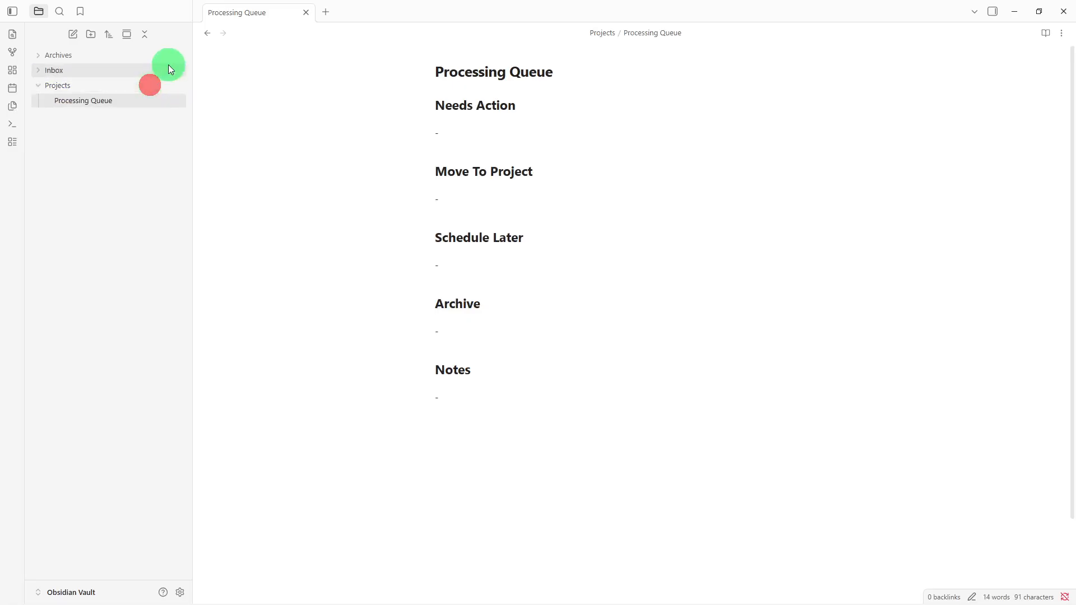
click(170, 57)
click(157, 72)
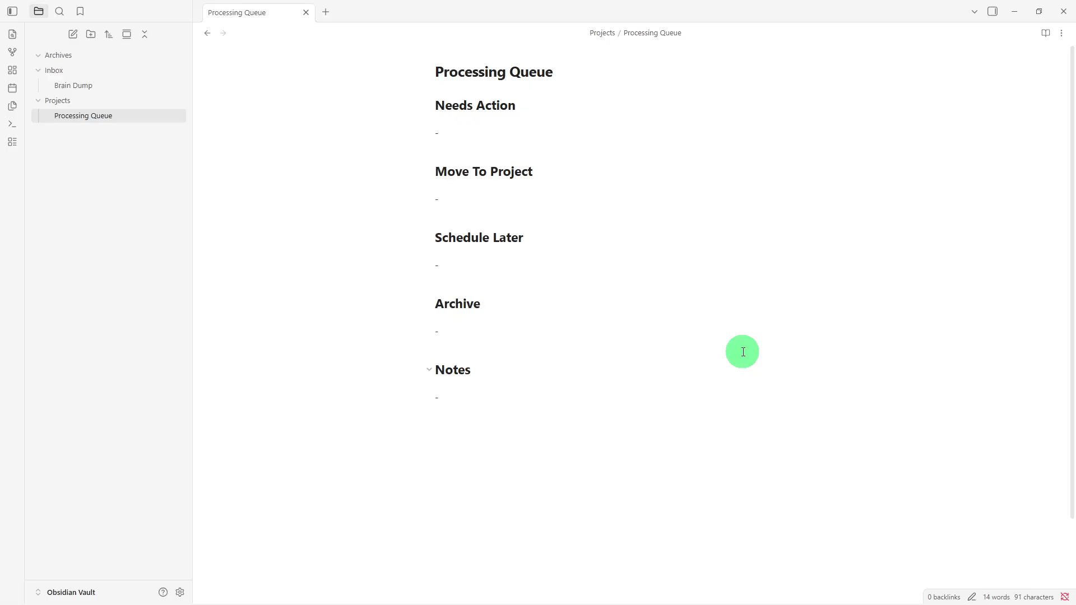
Create a new root-level note titled "Archive Log"
right_click(157, 224)
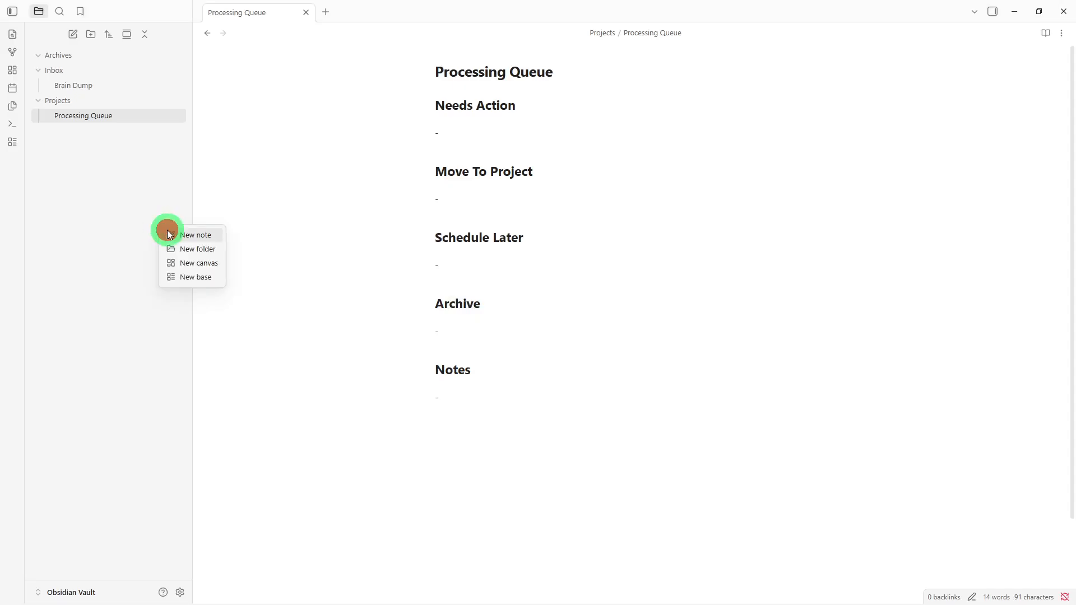
click(168, 231)
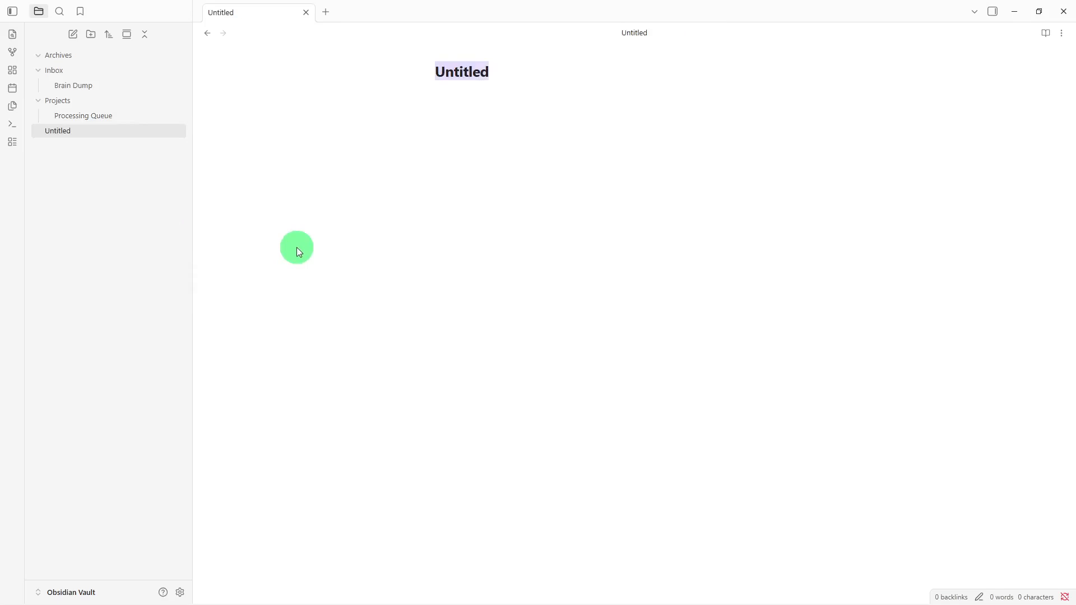
key(BackSpace)
text(Arc)
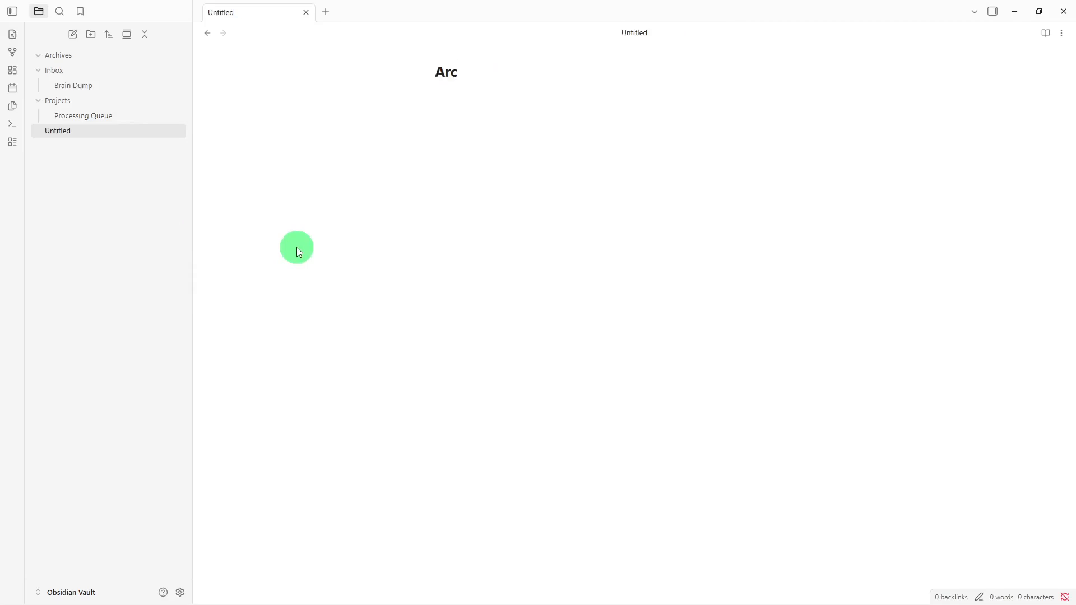
text(hive Log)
key(Return)
Add the headings Archived Ideas, Completed Tasks, Finished Projects, Reference Notes and Notes, each followed by a dash, and move the note into the Archives folder
text(Archived Ideas -  Completed Tasks -  Finished Projects -  Reference Notes -  Notes -)
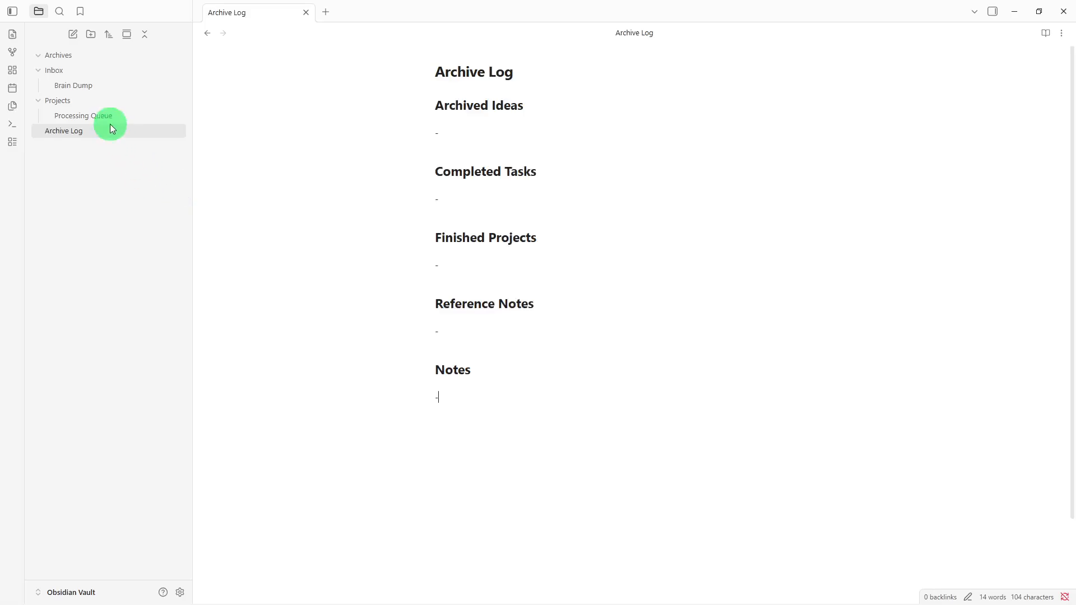
drag(99, 133, 116, 59)
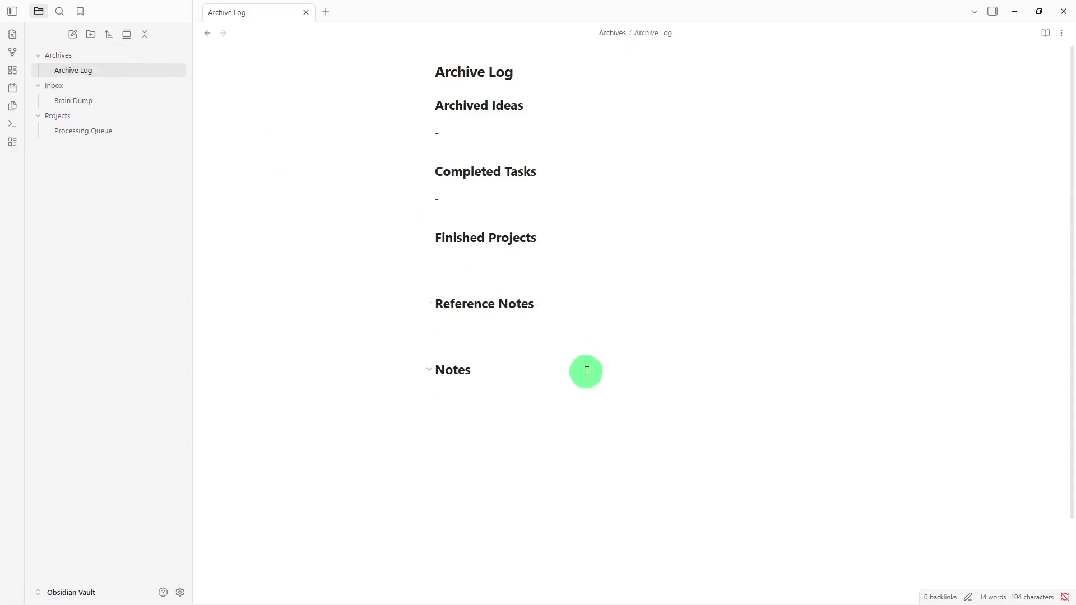
Insert an internal link to the Processing Queue note at the end of the Archive Log note
click(574, 431)
key(Return)
key(Return)
text([[)
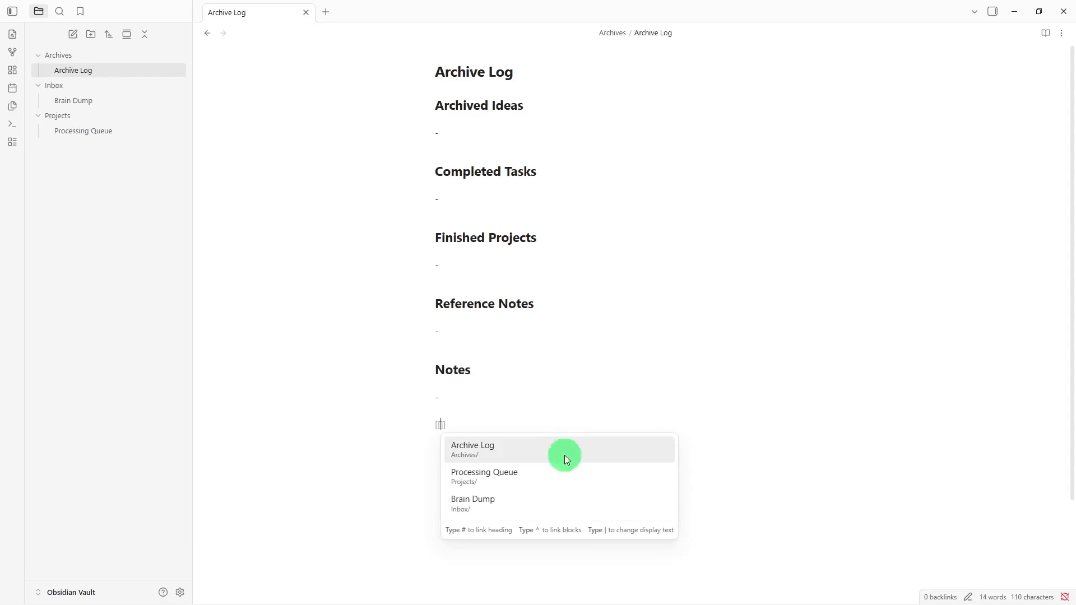
click(559, 476)
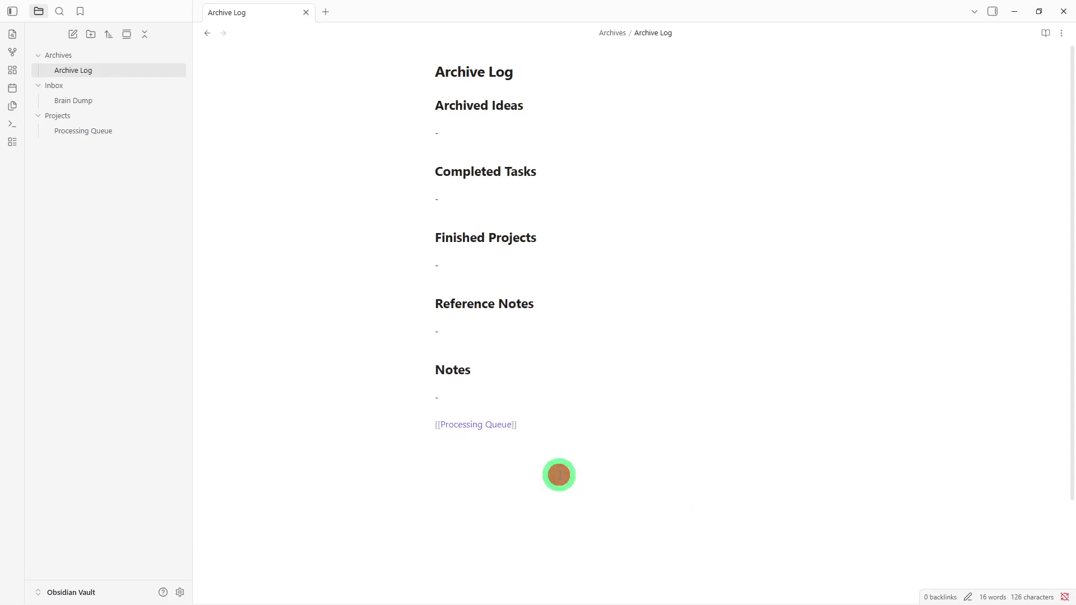
Add an internal link to the Brain Dump note below the Processing Queue link and follow it to open that note
key(Return)
text([[)
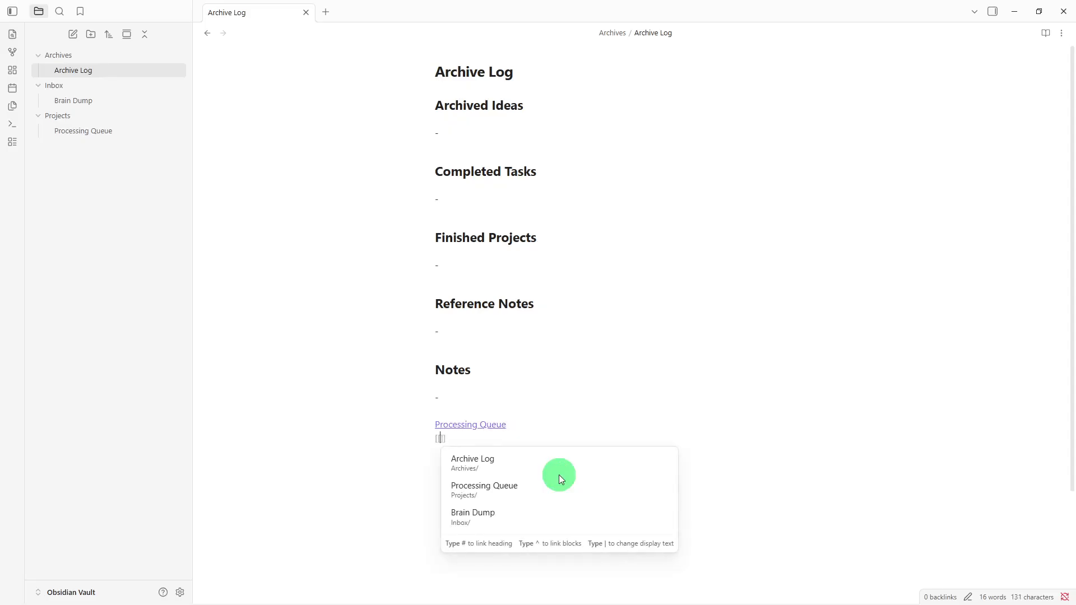
click(554, 531)
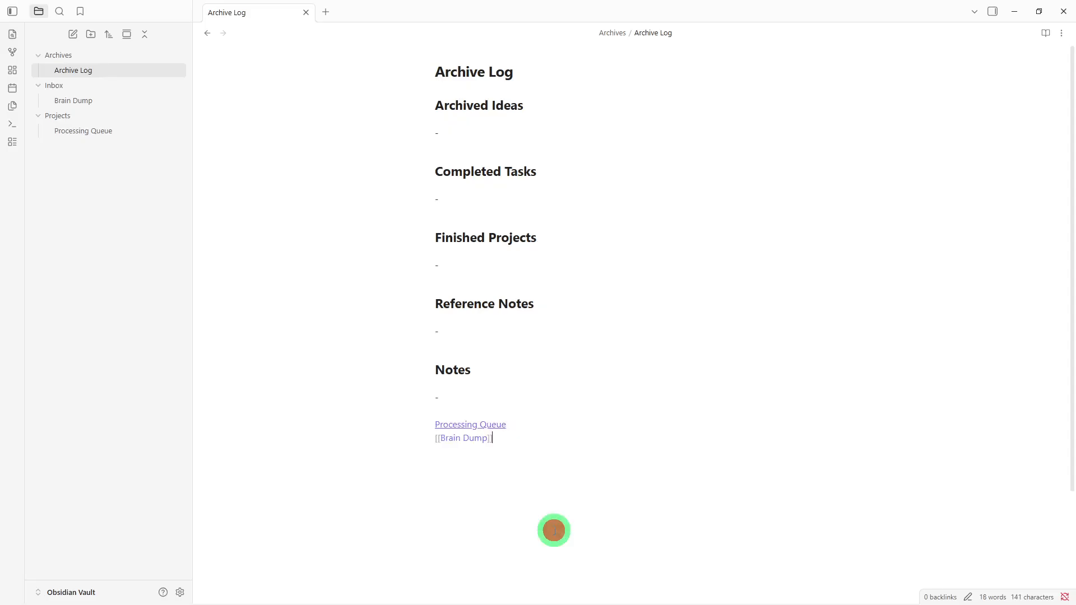
key(Return)
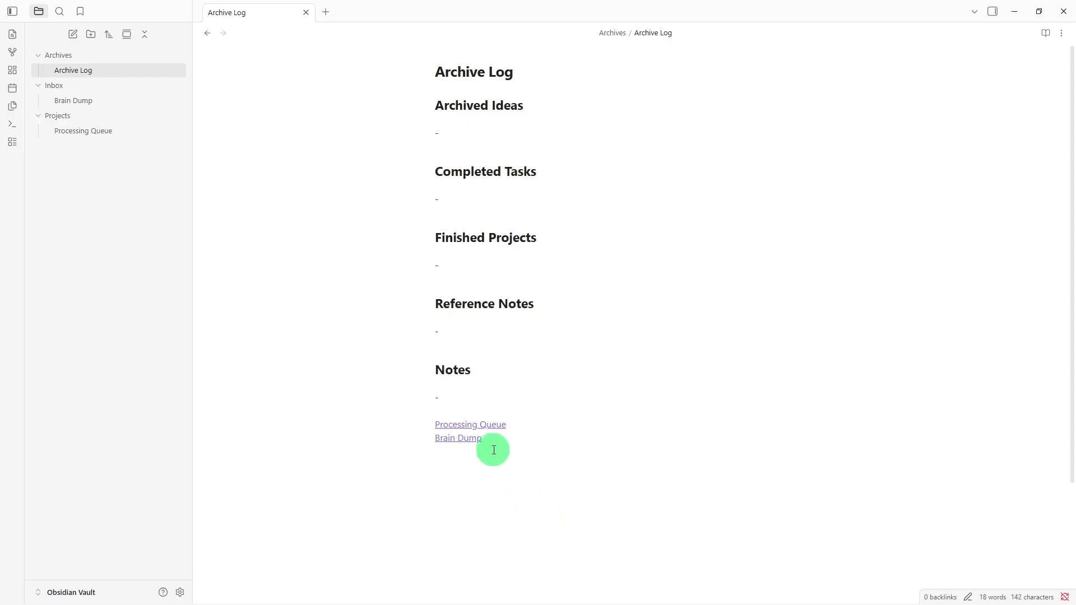
click(474, 447)
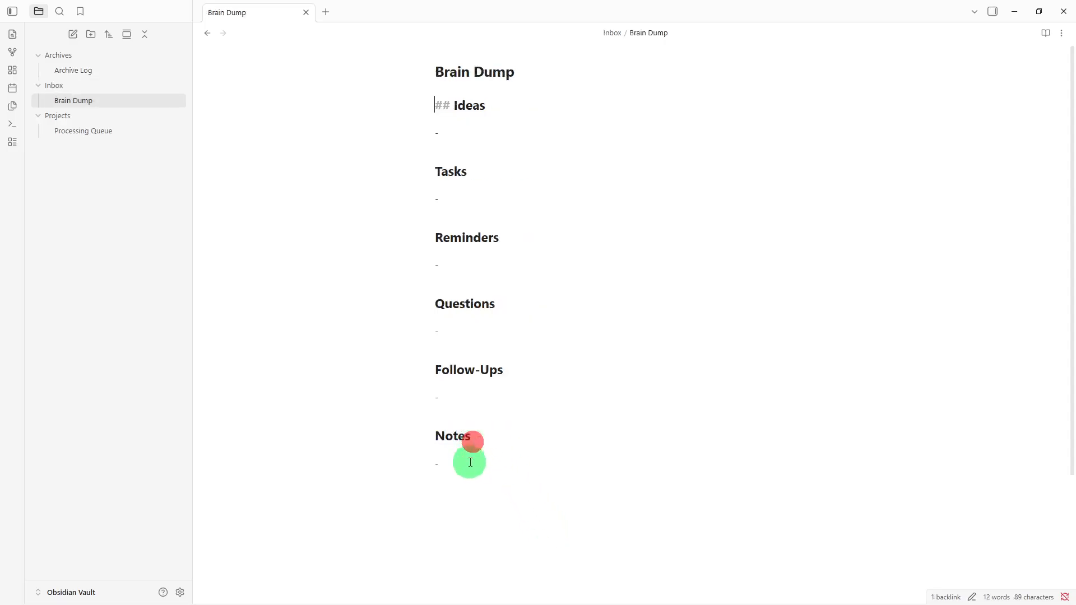
Insert an internal link to the Processing Queue note at the end of the Brain Dump note, followed by a new line
click(469, 490)
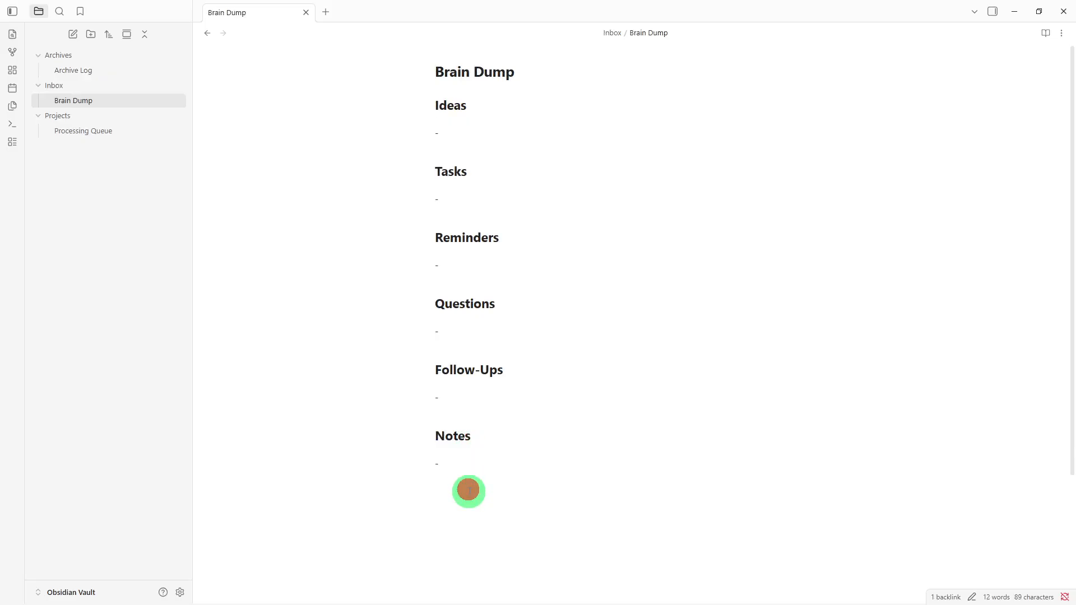
text([[)
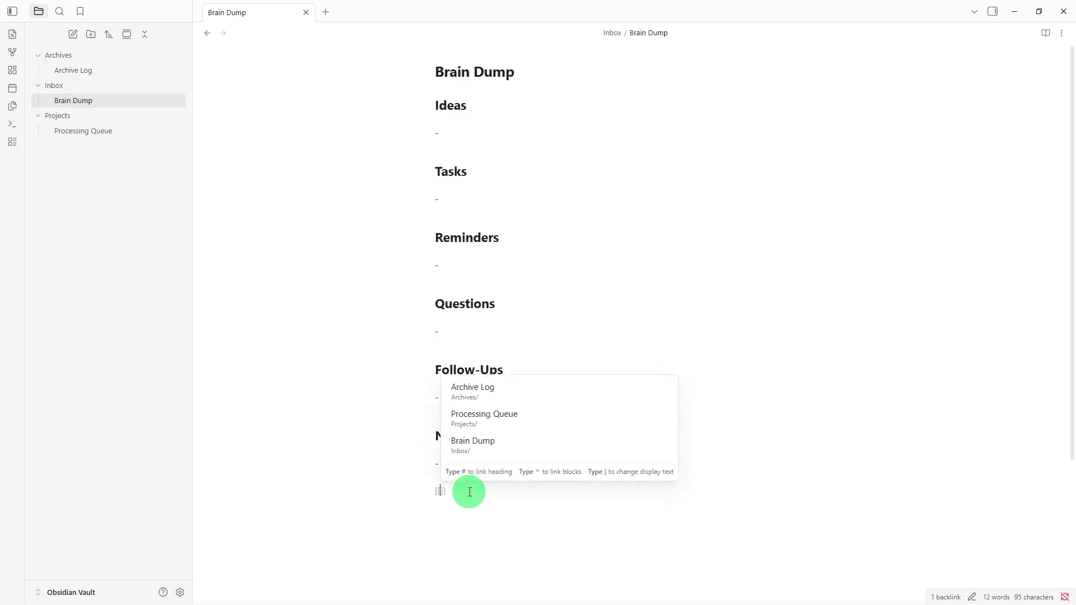
click(502, 425)
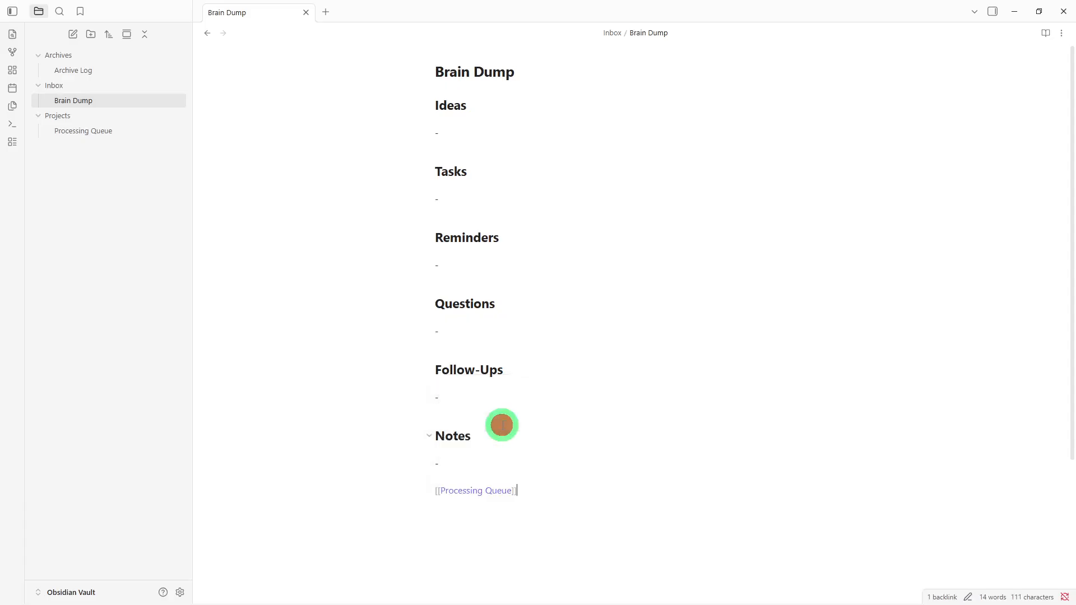
key(Return)
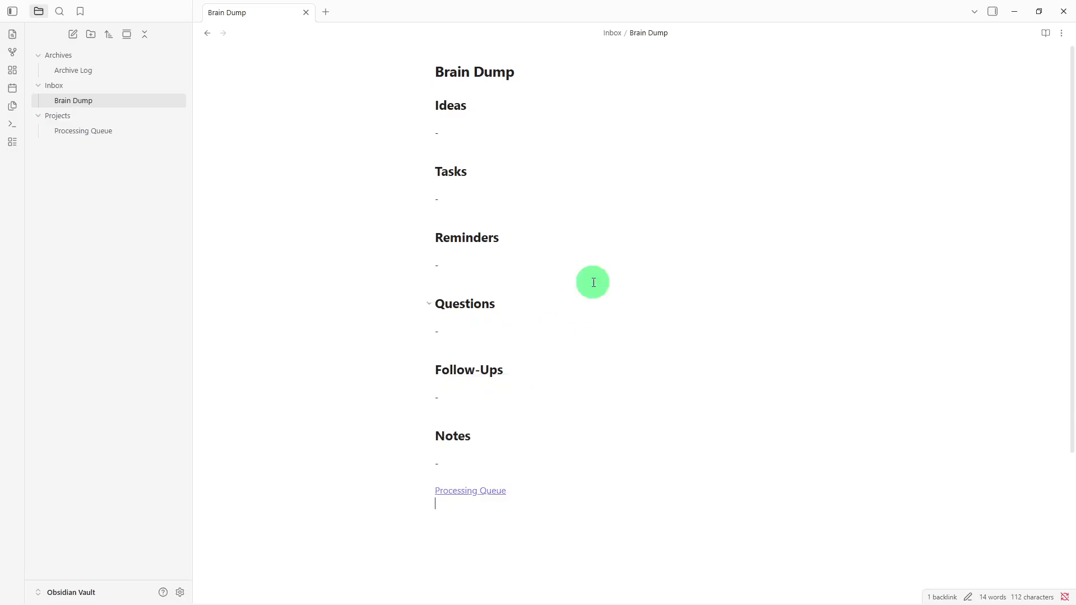
Add an aliases property to the Brain Dump note with the value "dump"
click(1062, 33)
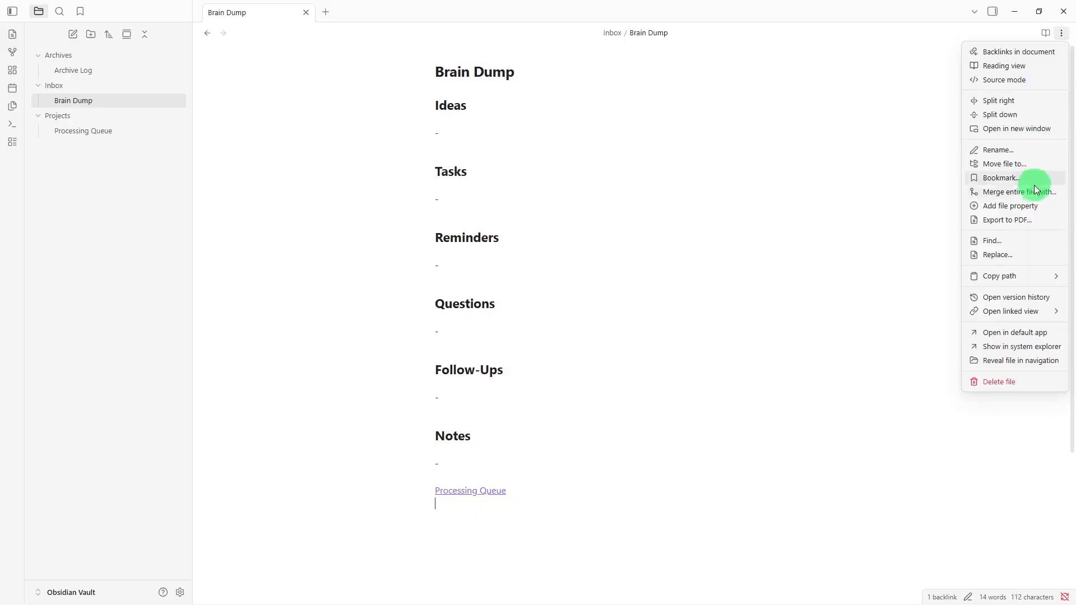
click(1031, 203)
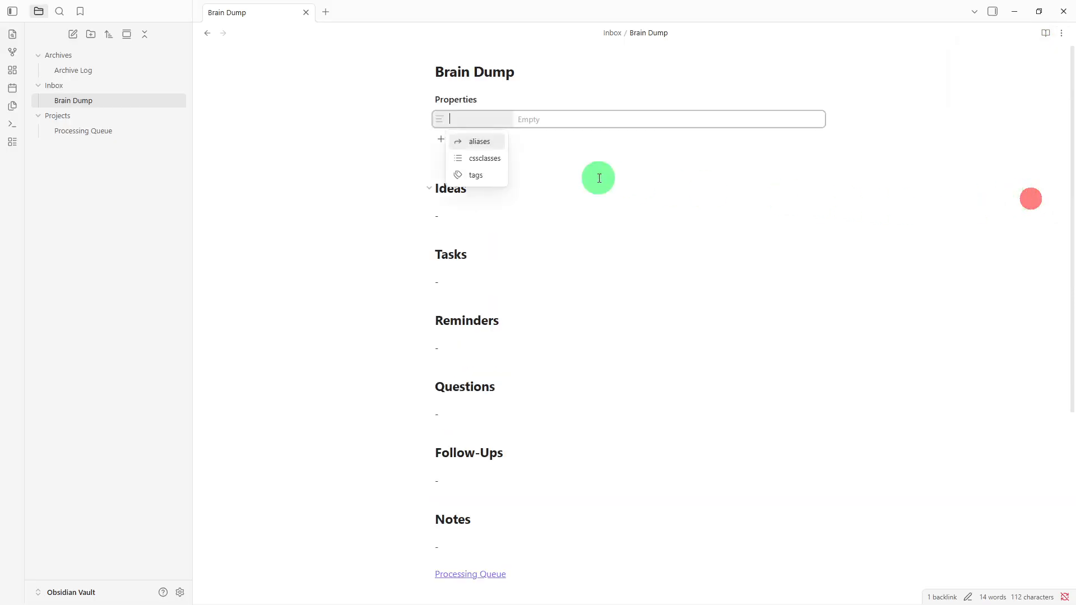
click(493, 141)
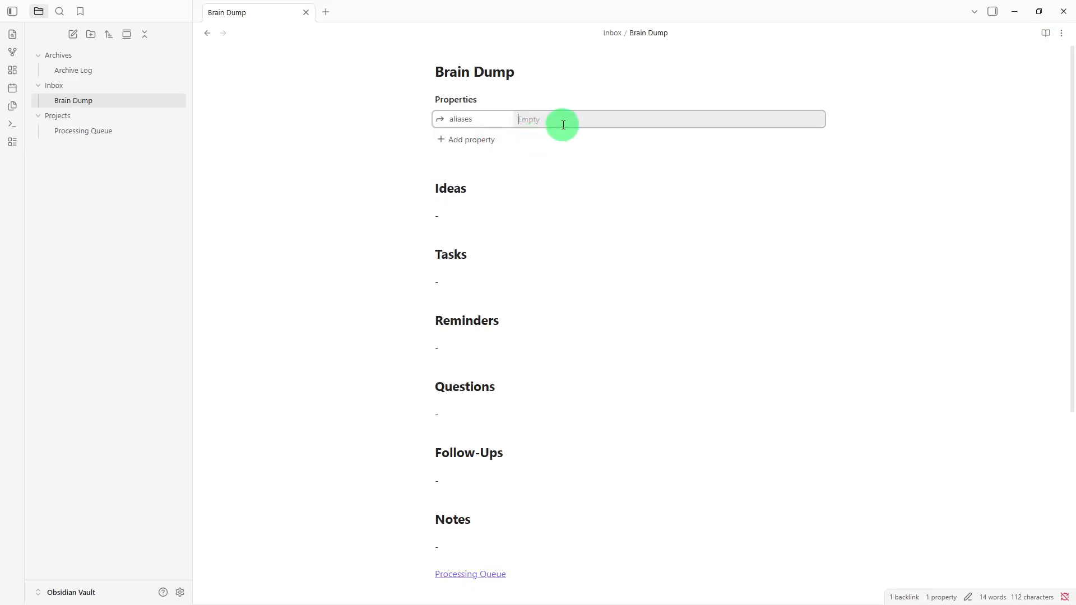
text(dumo)
text(p)
click(538, 158)
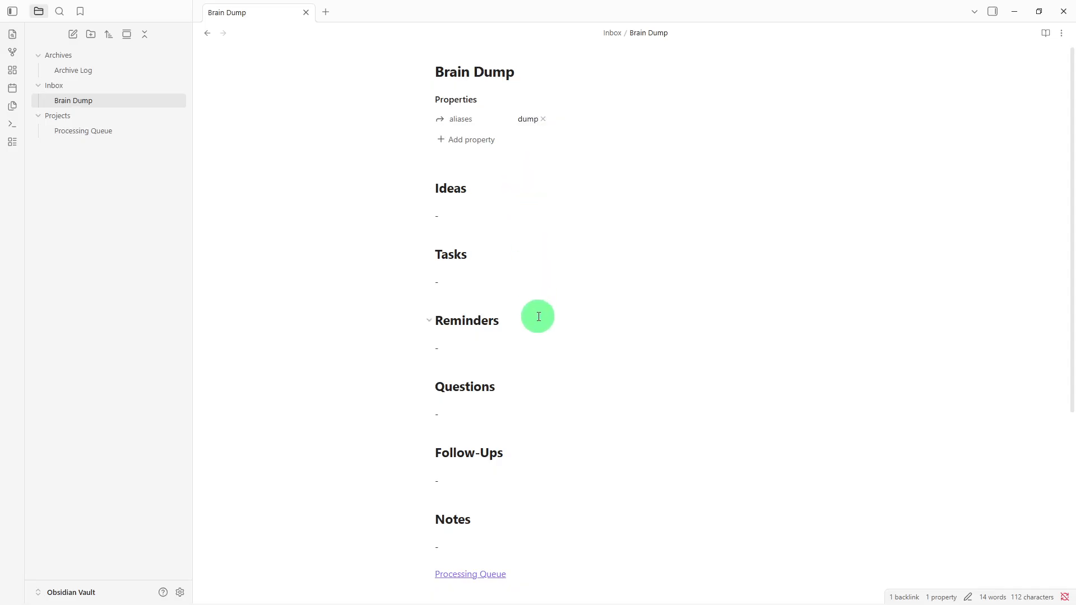
Review the Brain Dump note, followed by the Processing Queue note and the Archive Log note with its links
scroll(539, 317, down, 2)
scroll(539, 443, up, 2)
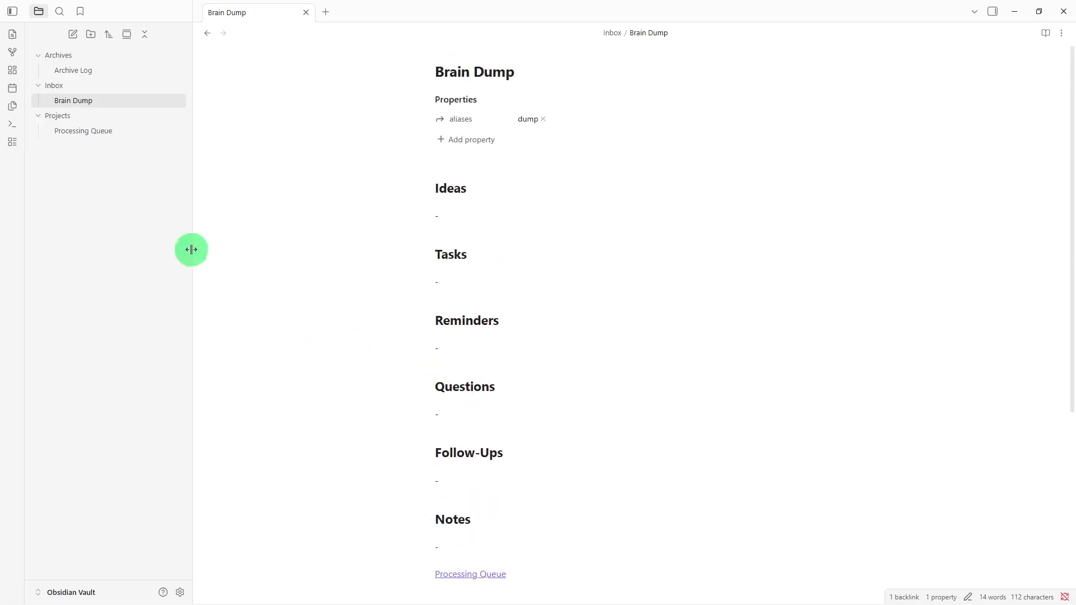
click(86, 134)
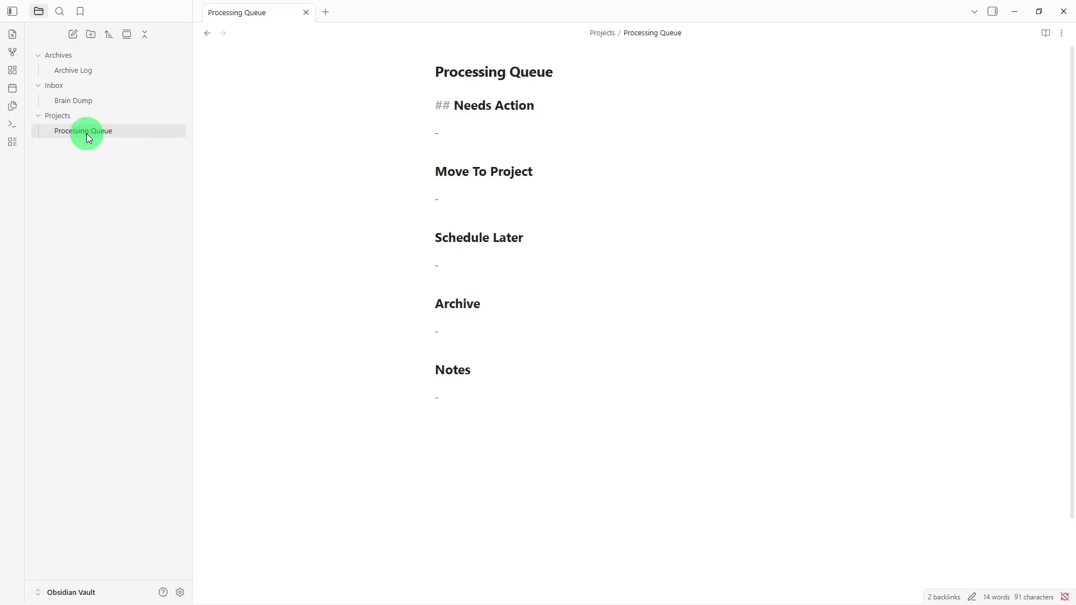
click(134, 68)
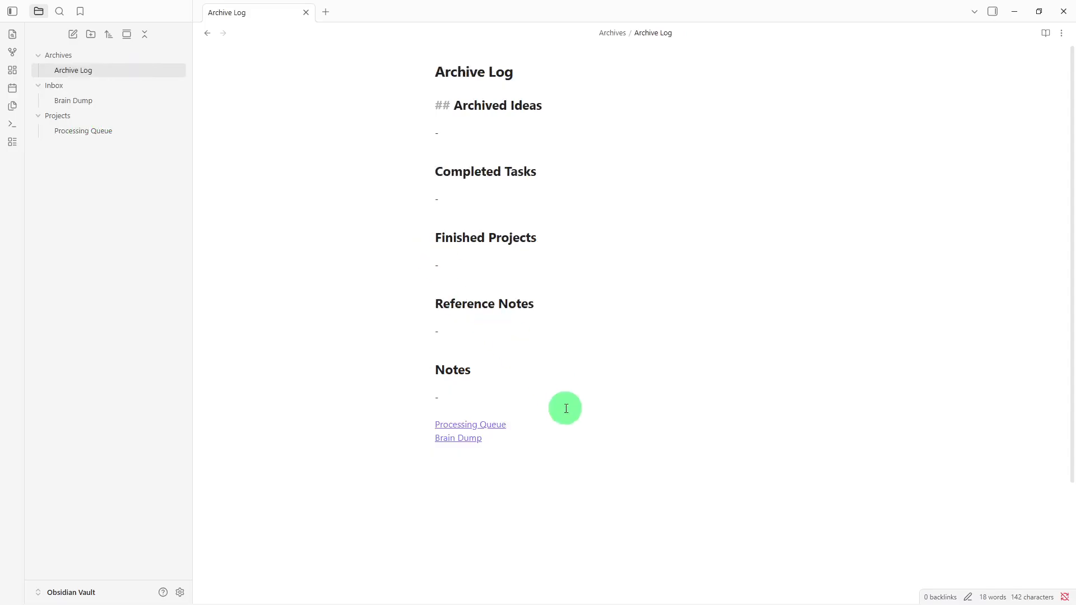
click(566, 435)
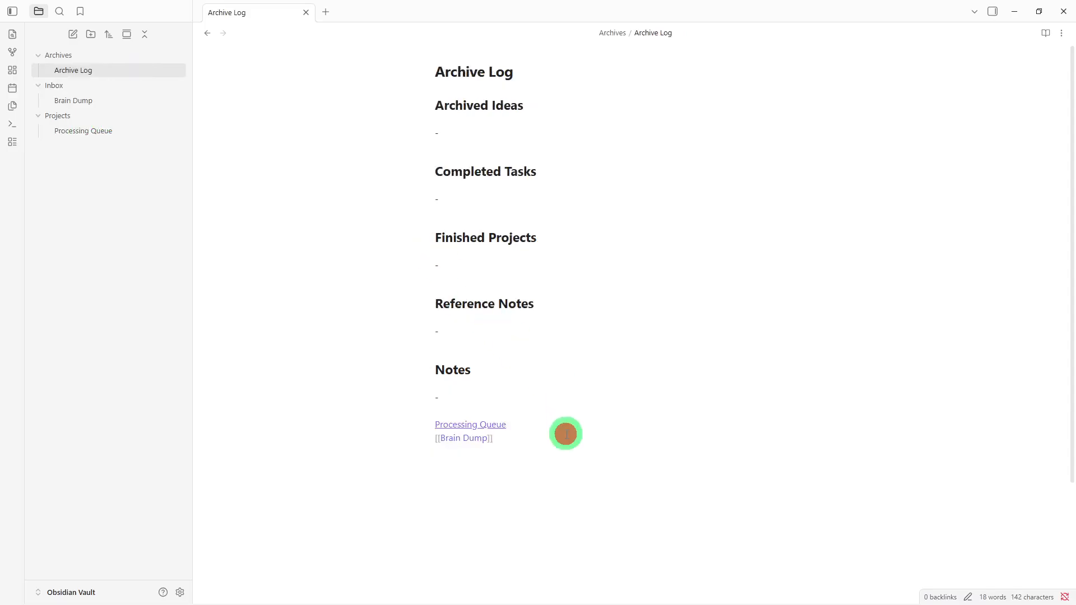
click(568, 462)
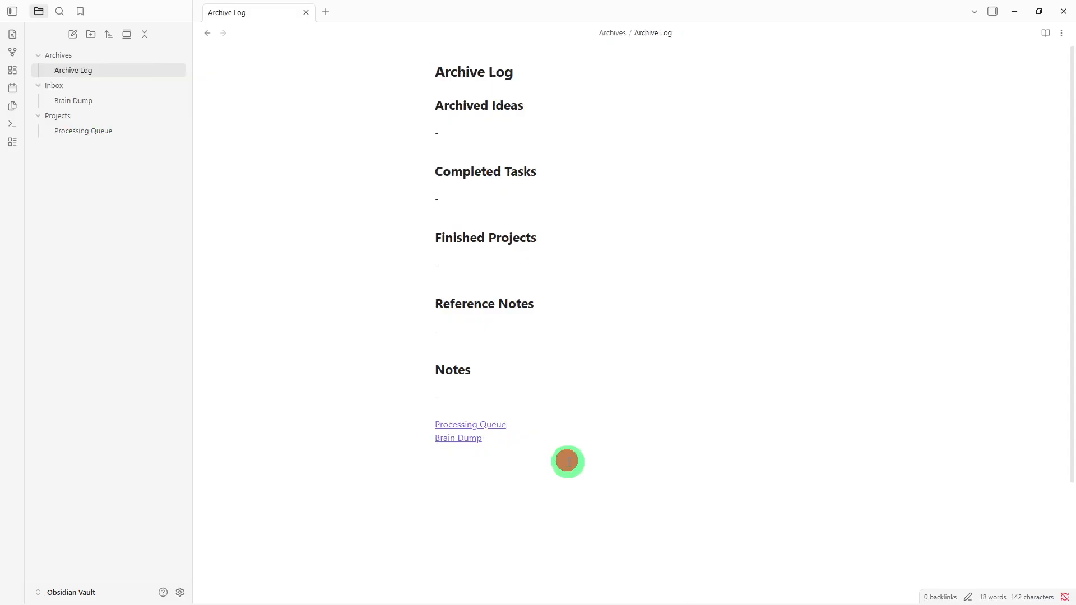